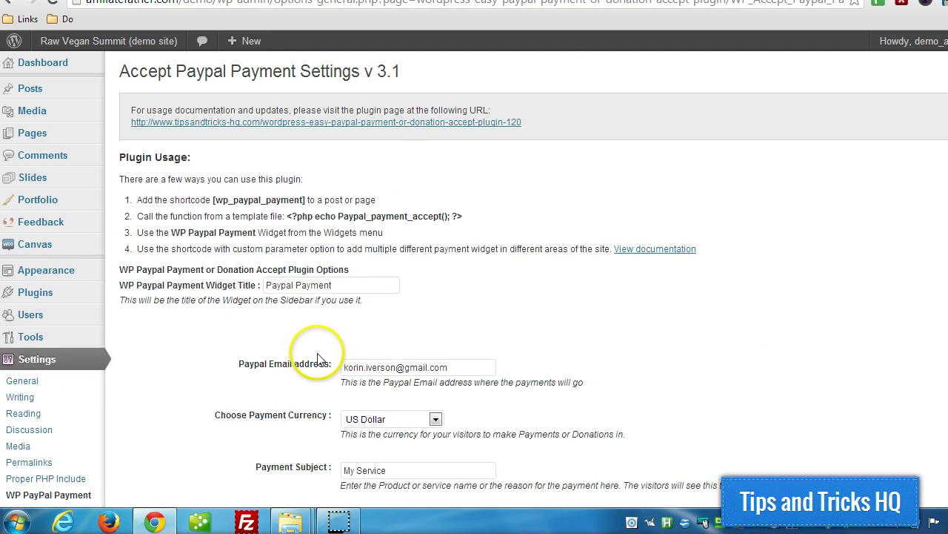
Scroll the Accept Paypal Payment settings down to the Basic and Gold service payment options
scroll(304, 237, "down", 1)
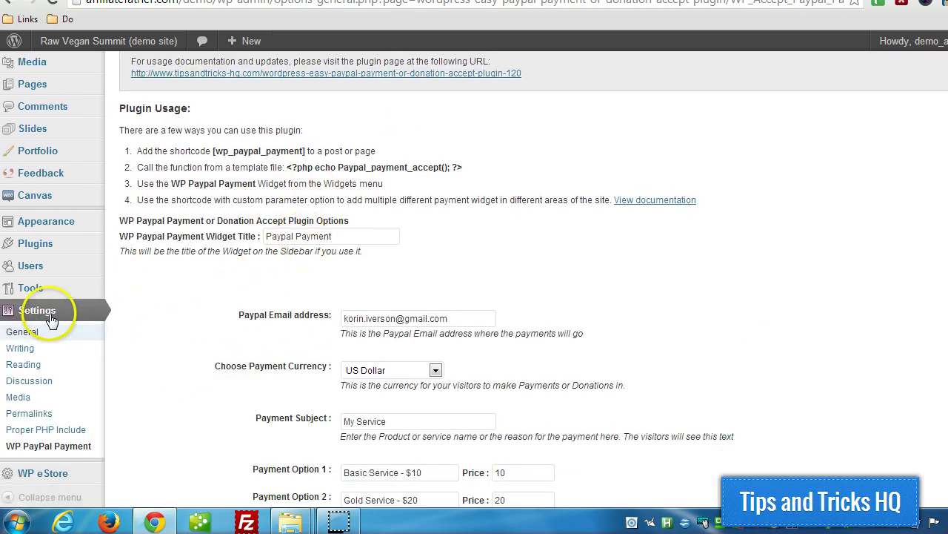
Select the [wp_paypal_payment] shortcode in the Make Payment page content
left_click(23, 449)
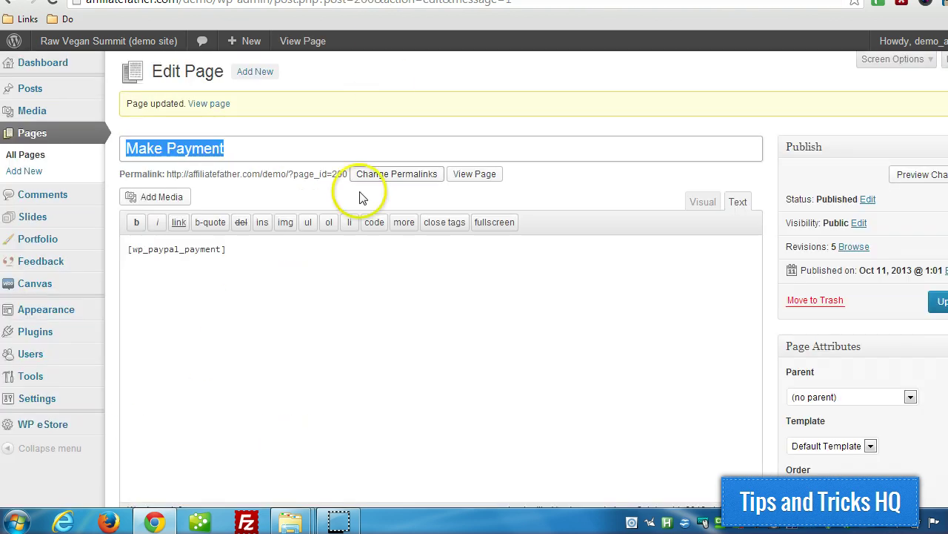
left_click_drag(128, 249, 229, 250)
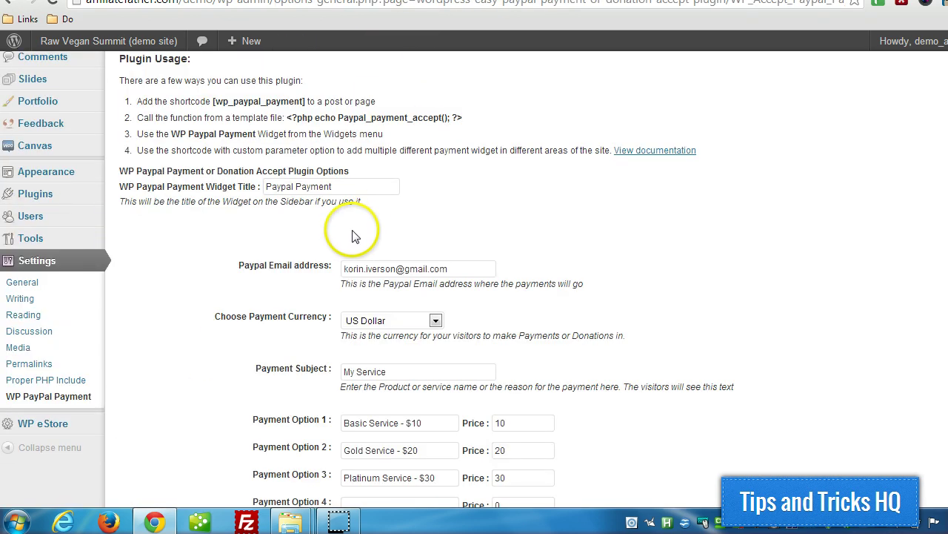
scroll(338, 223, "down", 3)
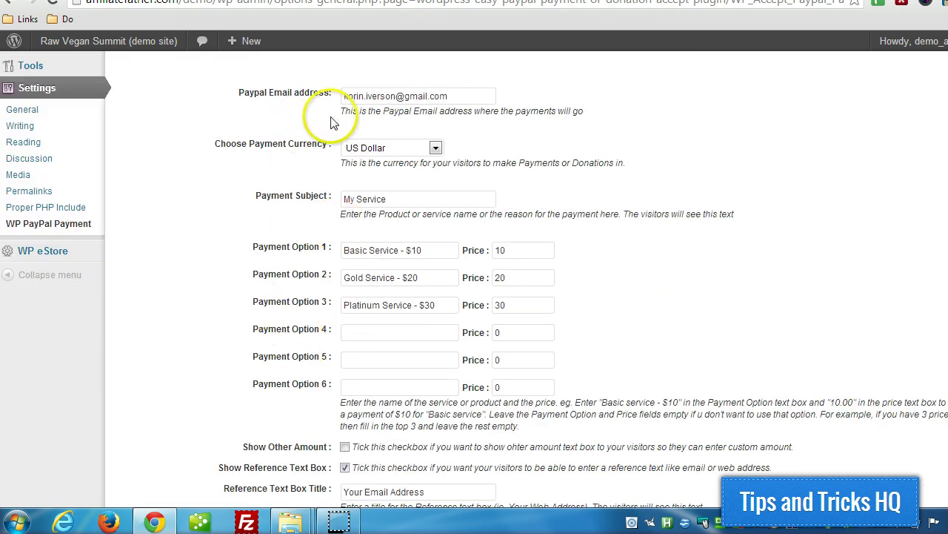
scroll(413, 334, "down", 3)
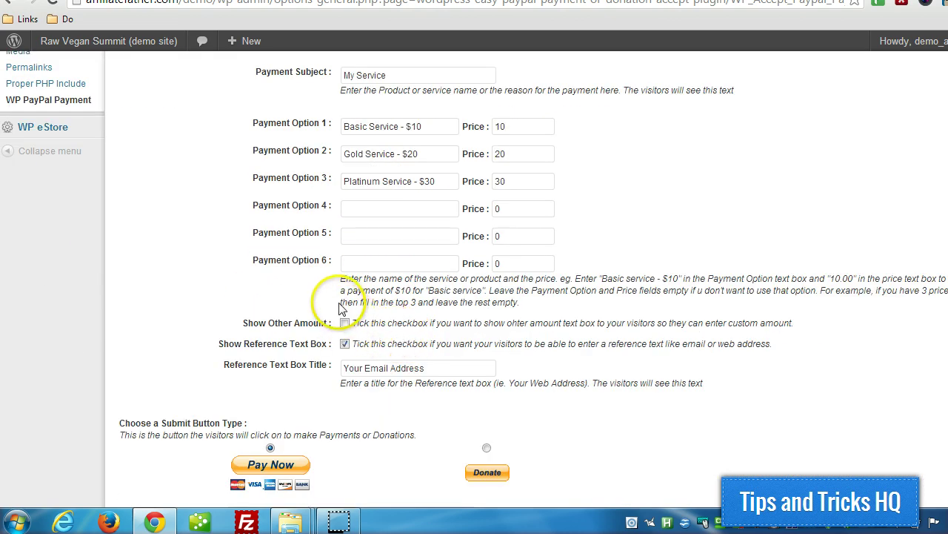
scroll(341, 308, "up", 5)
scroll(337, 303, "up", 1)
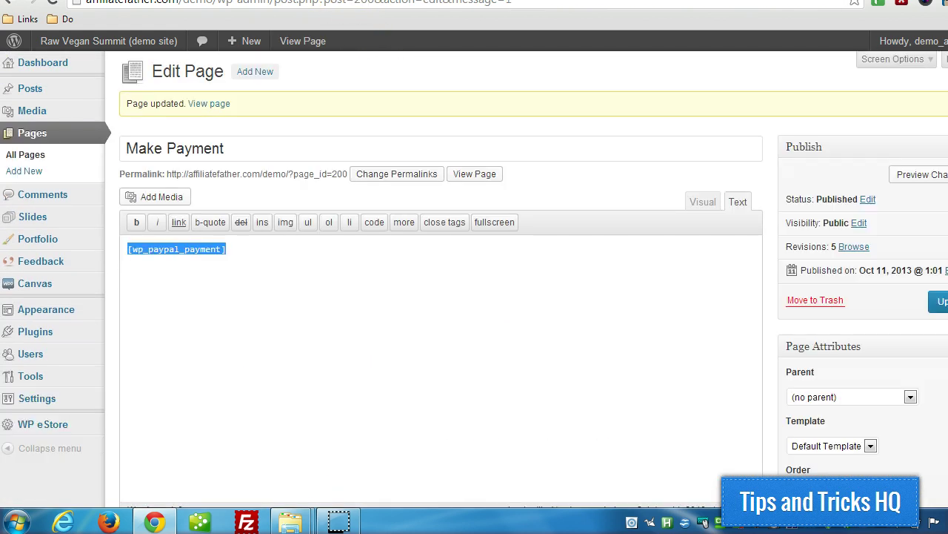
Update the Make Payment page and view the published page
left_click(938, 303)
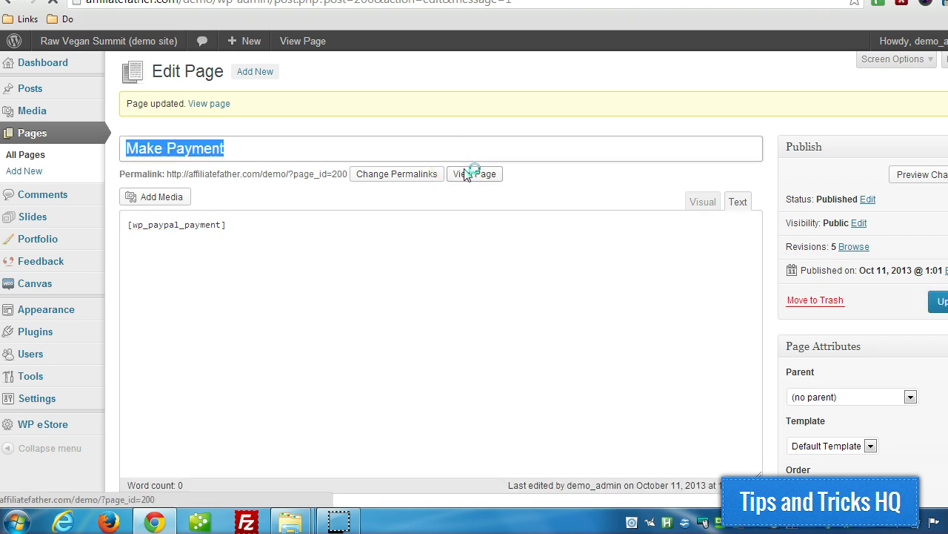
right_click(465, 175)
key("Escape")
left_click(475, 175)
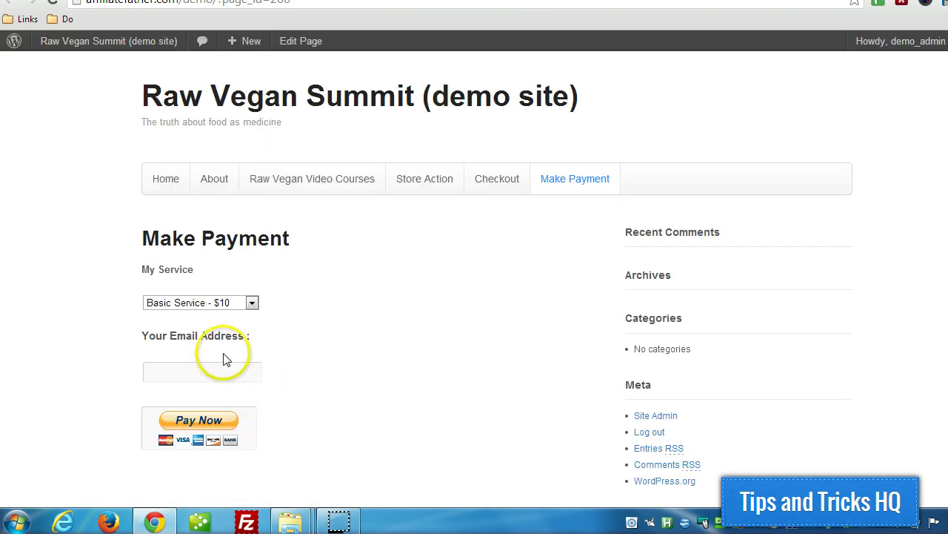
Check the $10, $20 and $30 service choices on the live page, keeping Basic Service - $10
left_click(225, 305)
left_click(224, 316)
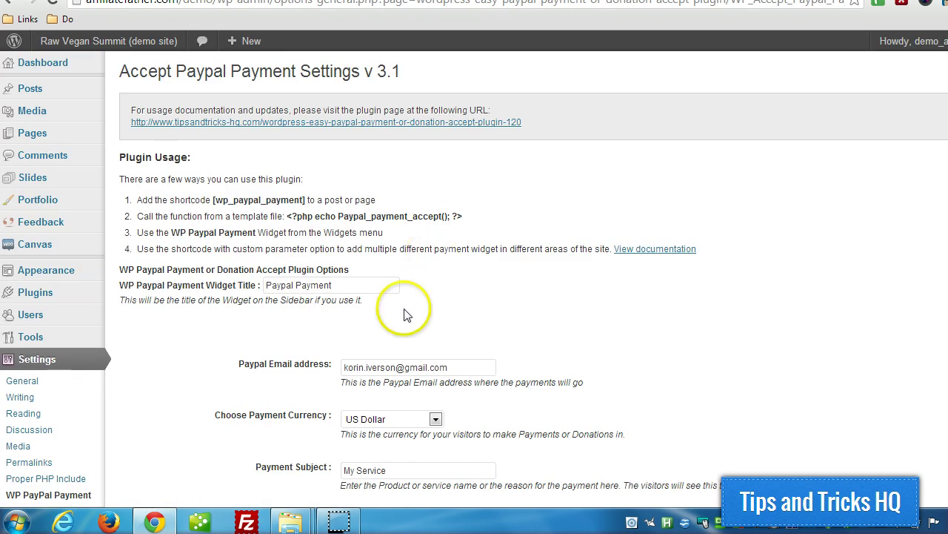
scroll(434, 343, "down", 3)
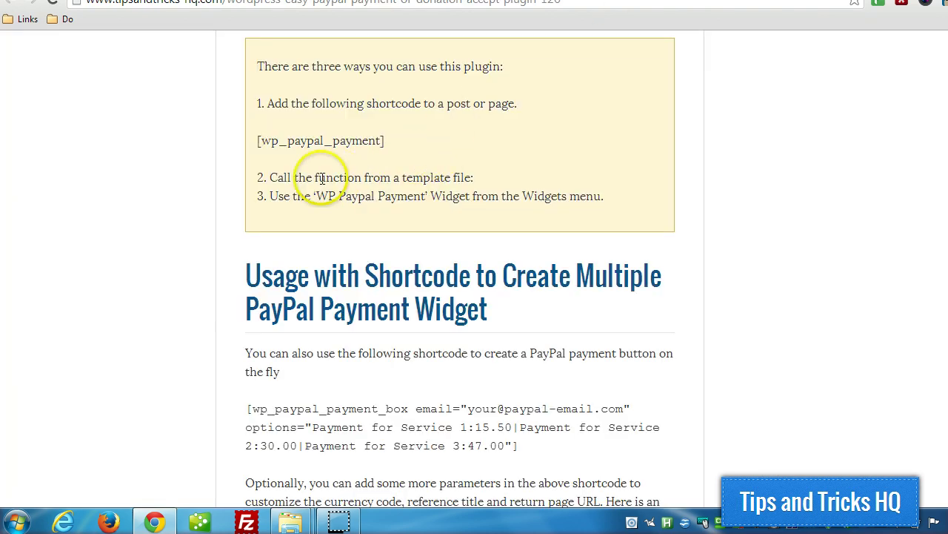
Scroll to the multiple PayPal payment widget example and highlight its sample e-mail
scroll(237, 191, "down", 3)
scroll(237, 194, "down", 1)
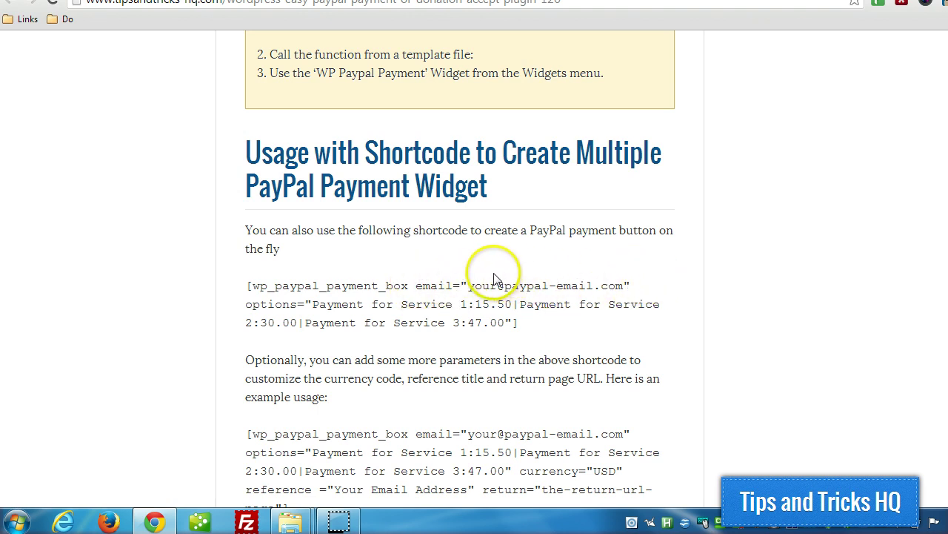
left_click(608, 282)
double_click(607, 282)
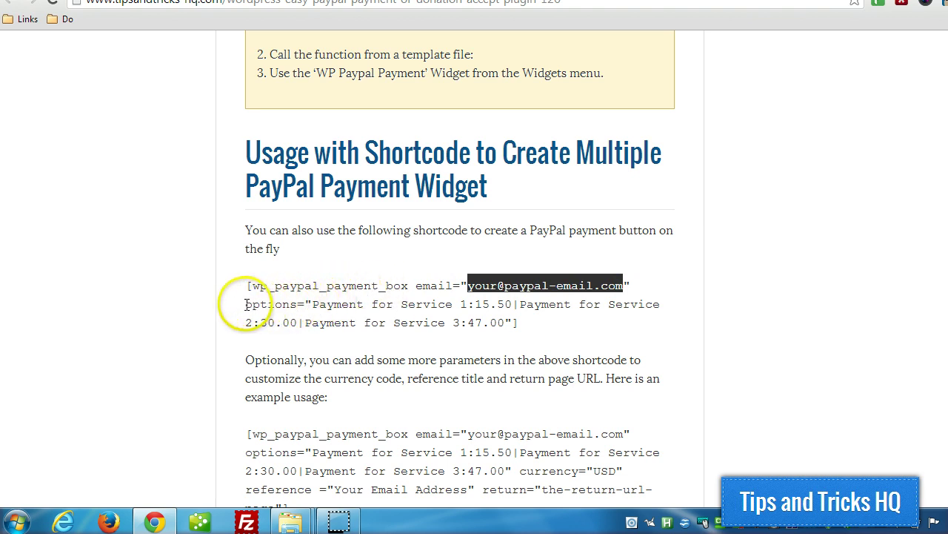
Highlight the options parameter, then scroll to the section on letting users specify an amount
left_click_drag(246, 304, 504, 304)
left_click(323, 304)
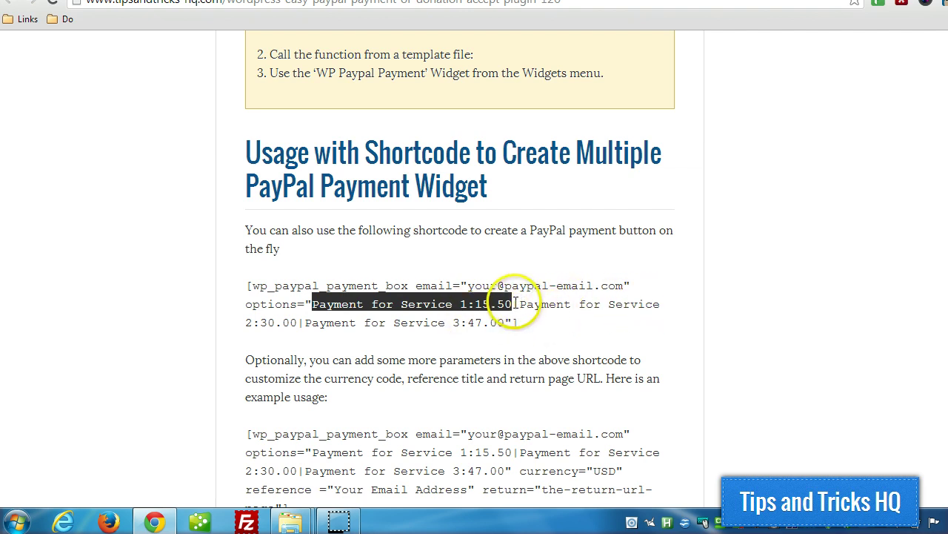
left_click(515, 303)
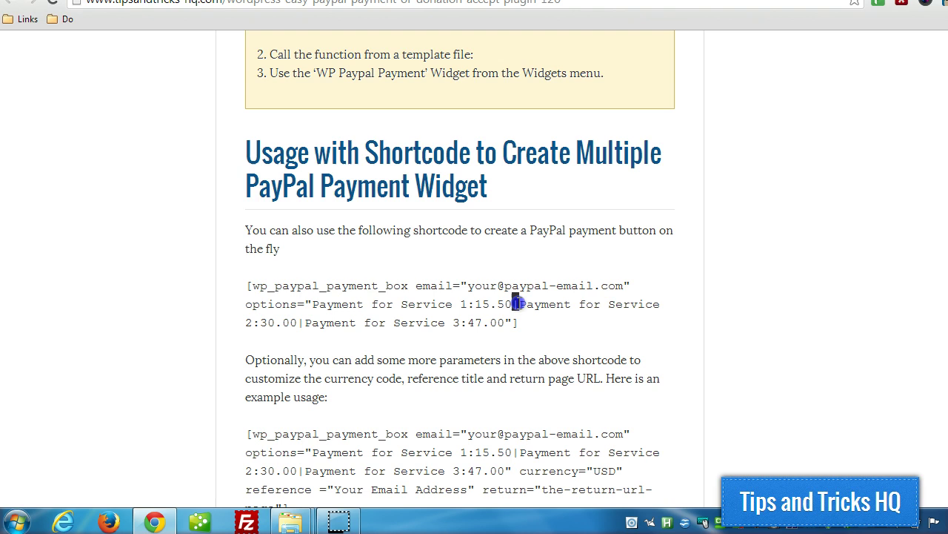
scroll(587, 292, "down", 1)
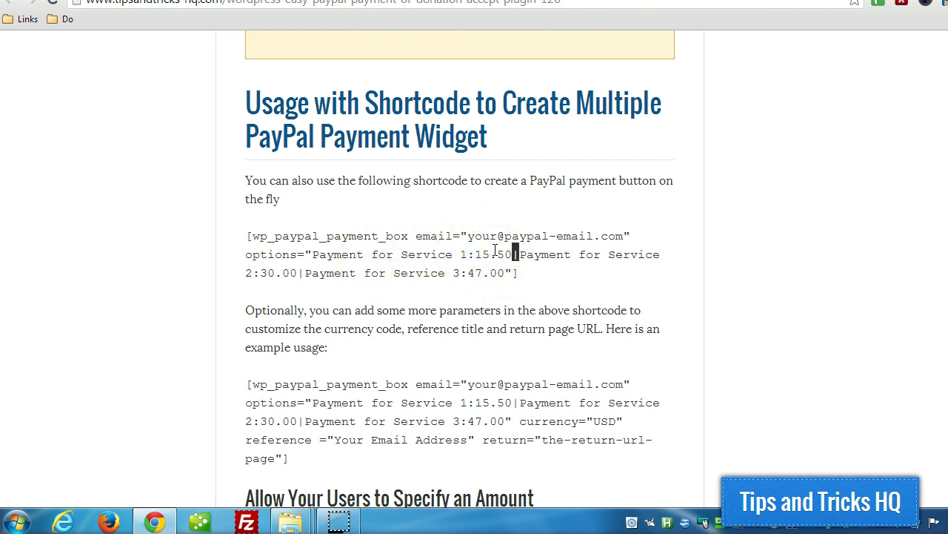
scroll(494, 251, "down", 2)
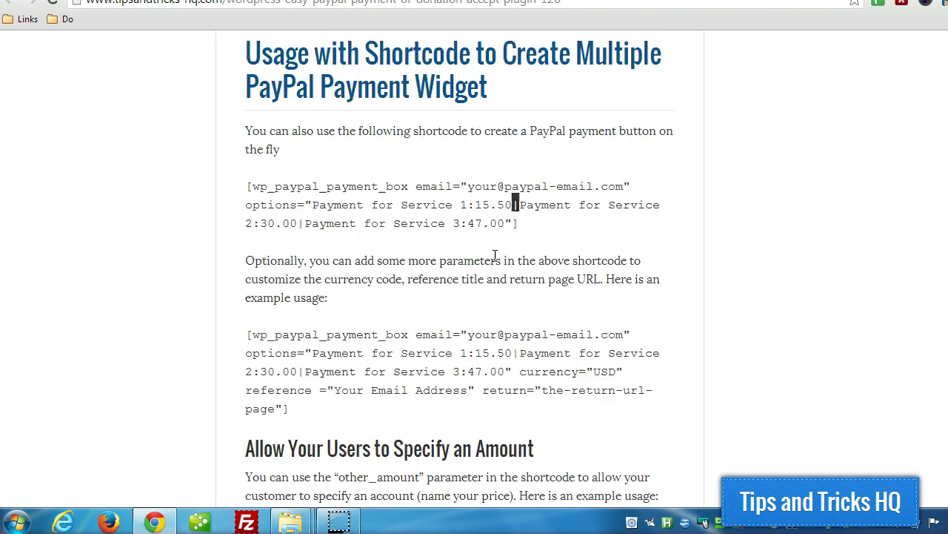
scroll(512, 282, "down", 2)
scroll(514, 287, "down", 1)
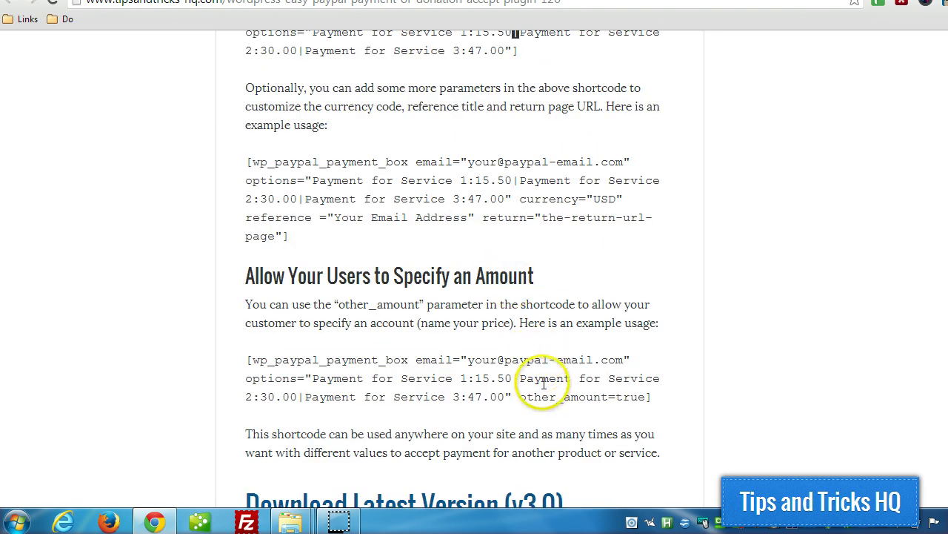
left_click_drag(518, 397, 651, 397)
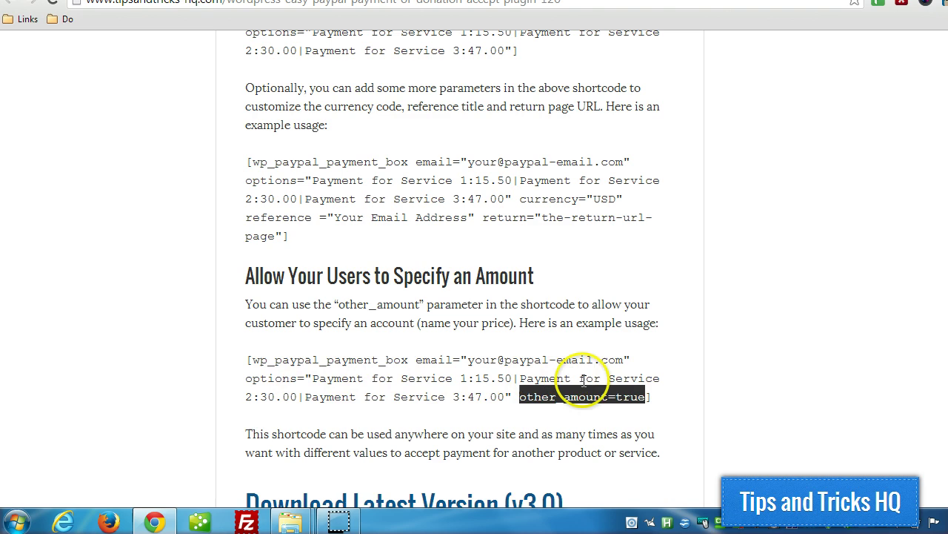
scroll(578, 237, "up", 1)
scroll(577, 235, "up", 1)
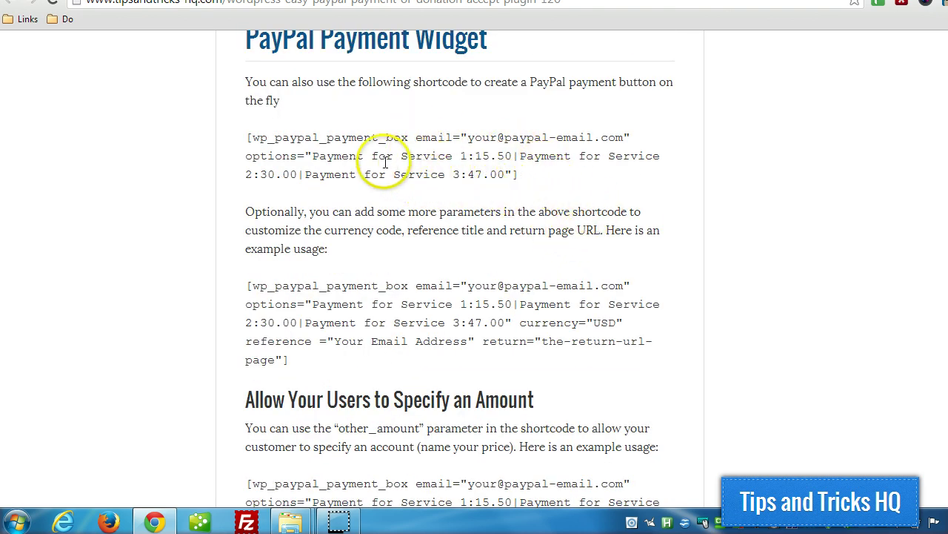
left_click_drag(312, 156, 521, 170)
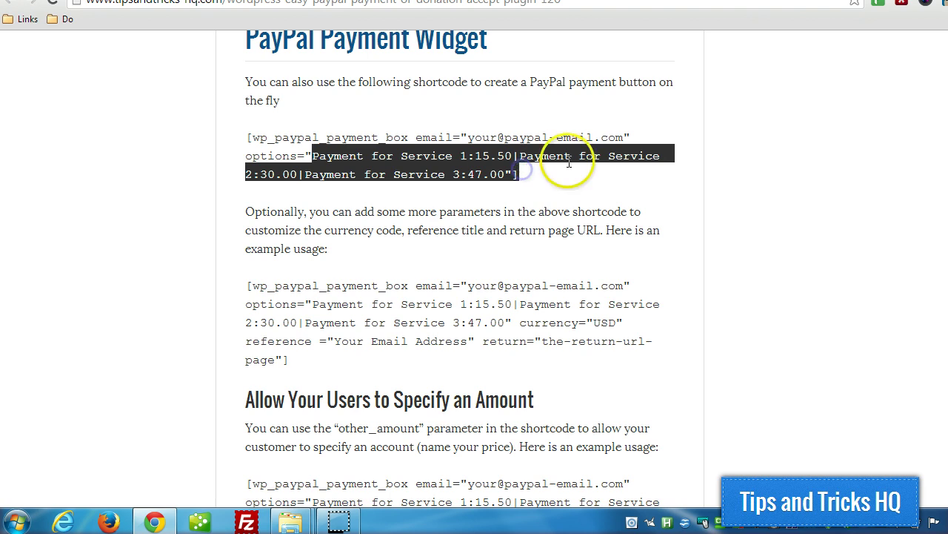
scroll(567, 163, "down", 1)
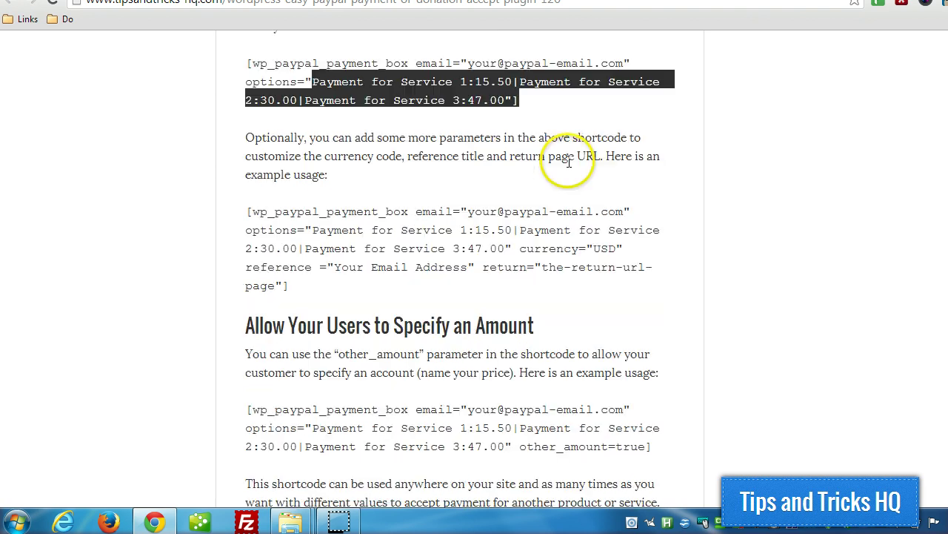
left_click(523, 249)
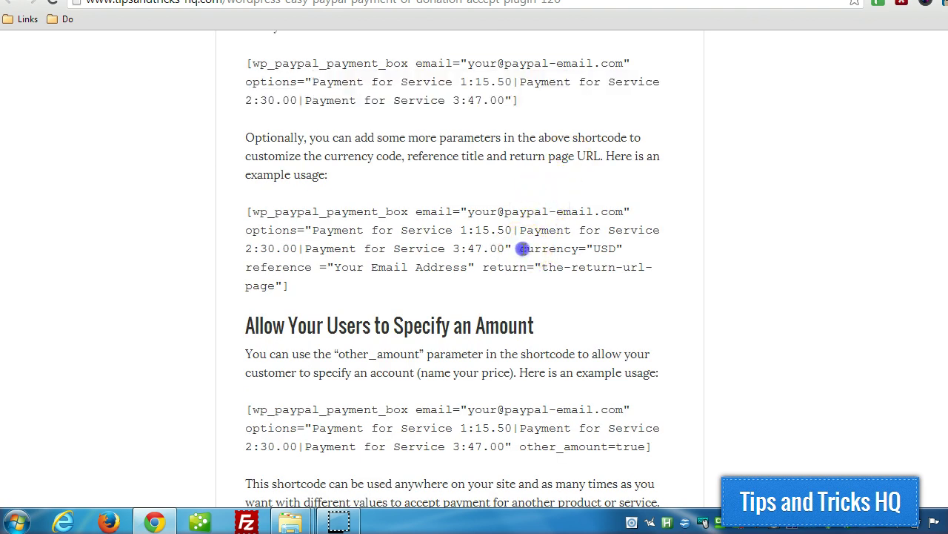
left_click(618, 248)
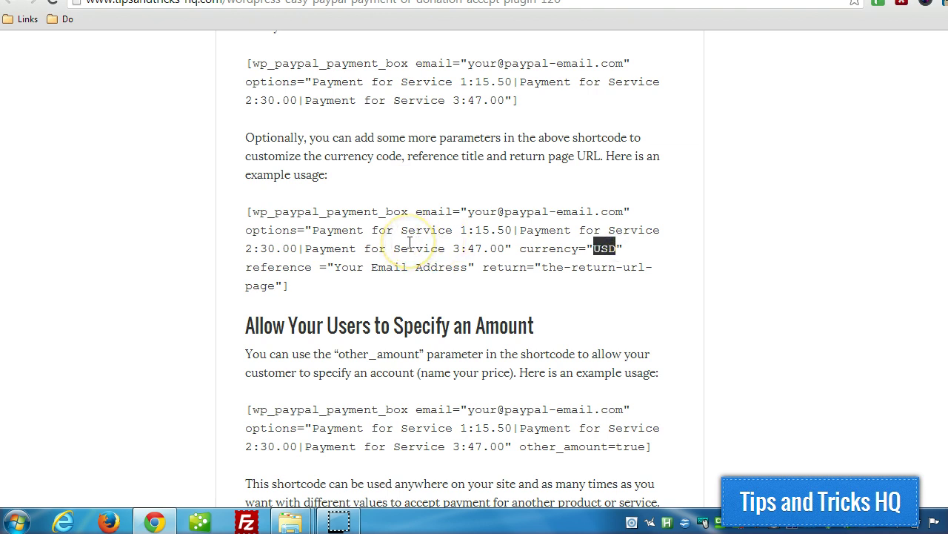
scroll(409, 243, "down", 1)
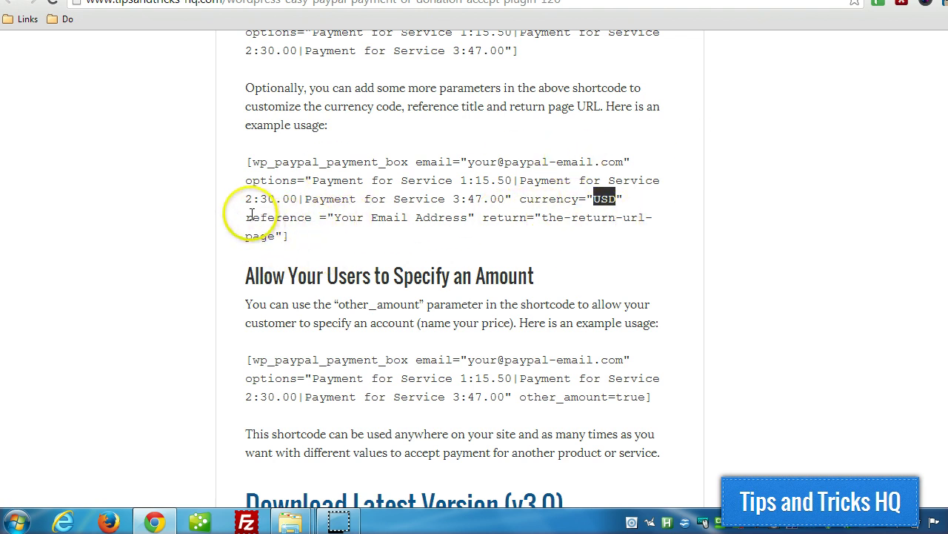
left_click(344, 217)
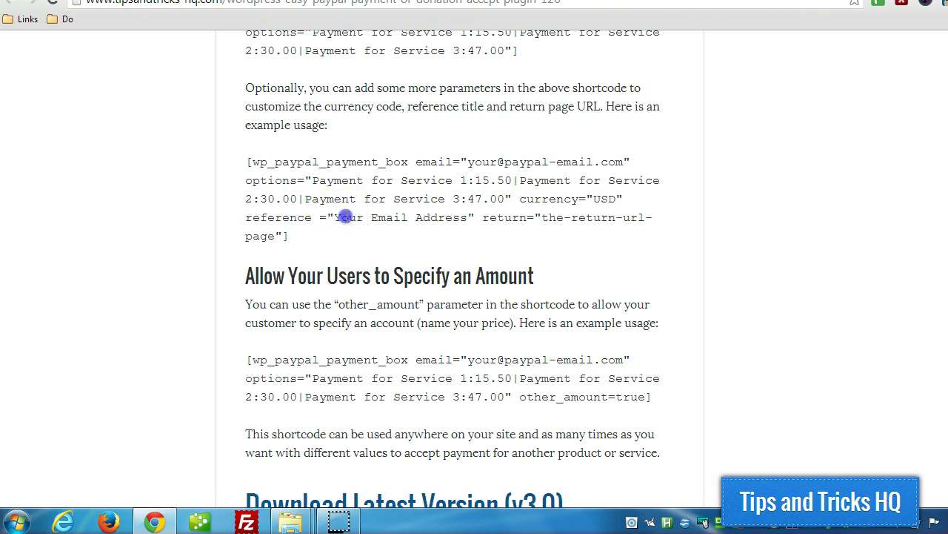
left_click_drag(345, 217, 409, 217)
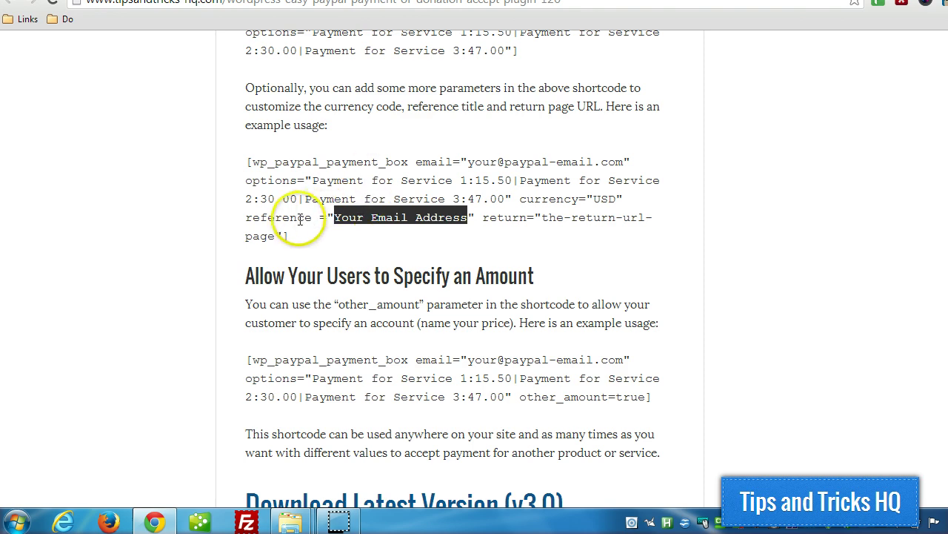
left_click(343, 215)
scroll(219, 198, "down", 1)
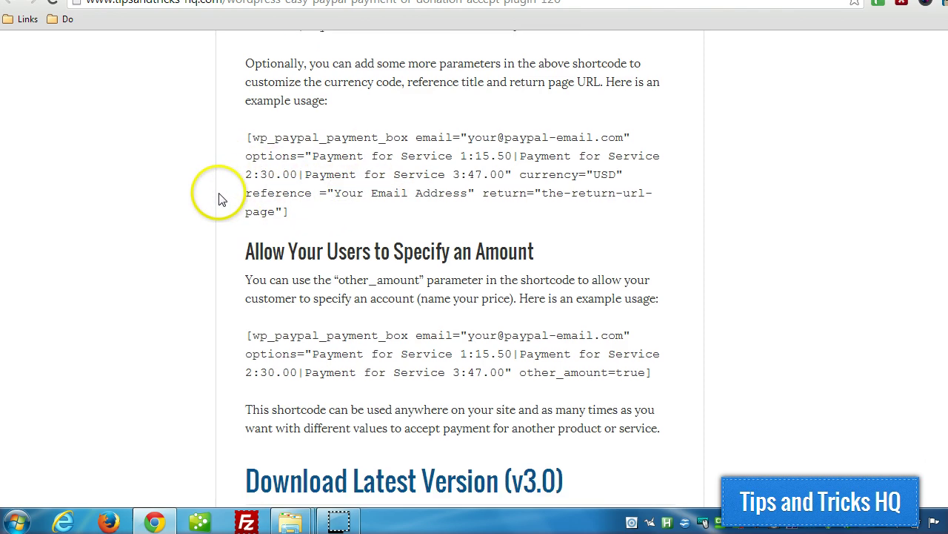
scroll(220, 199, "down", 1)
scroll(220, 198, "down", 1)
scroll(223, 199, "up", 4)
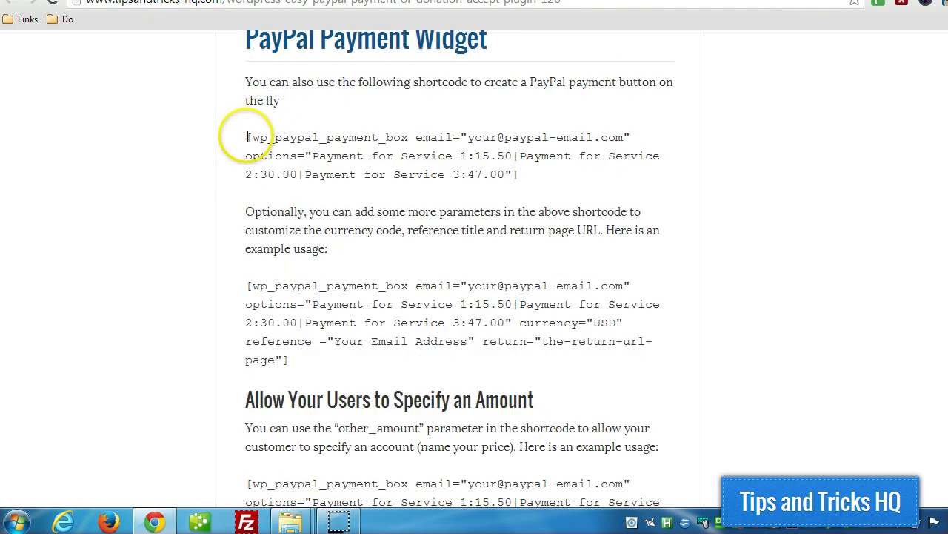
Copy the [wp_paypal_payment_box] example and paste it over the [wp_paypal_payment] shortcode
left_click_drag(247, 137, 515, 169)
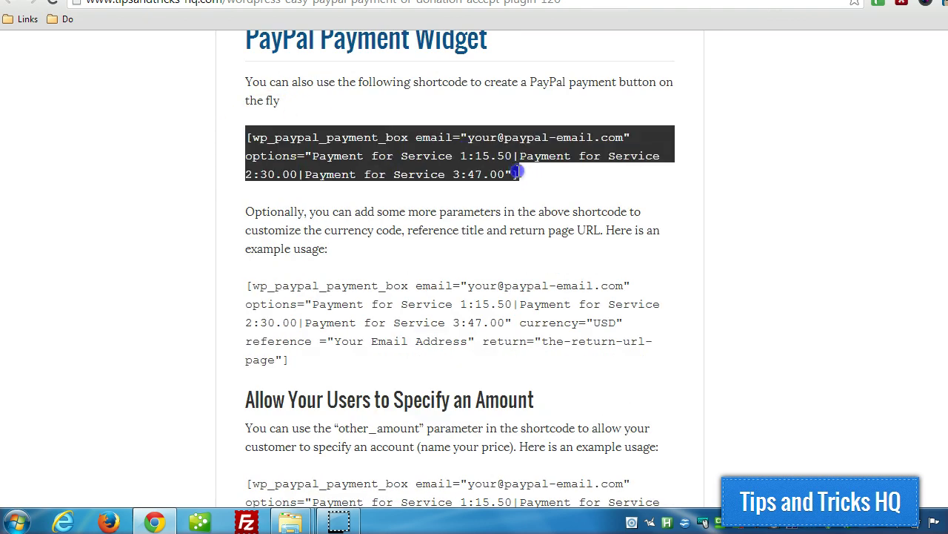
right_click(487, 160)
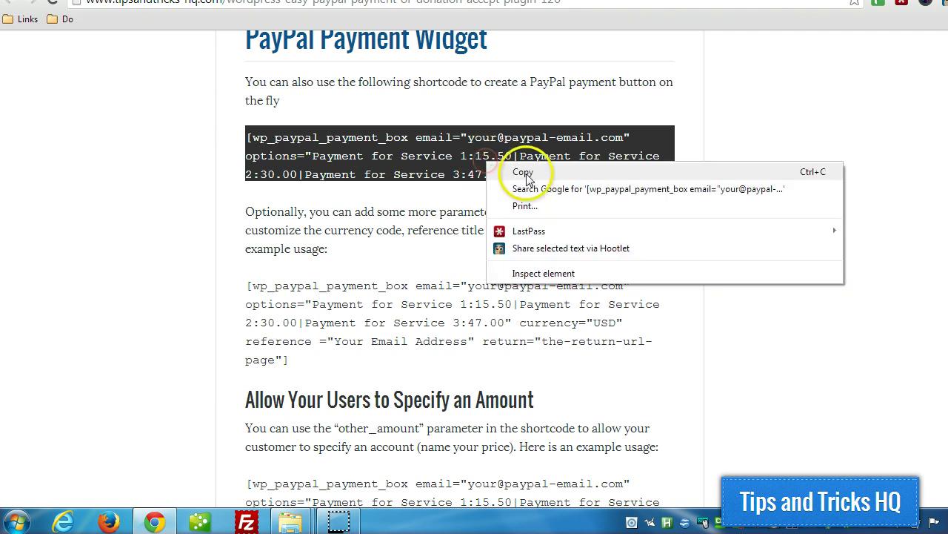
left_click(524, 173)
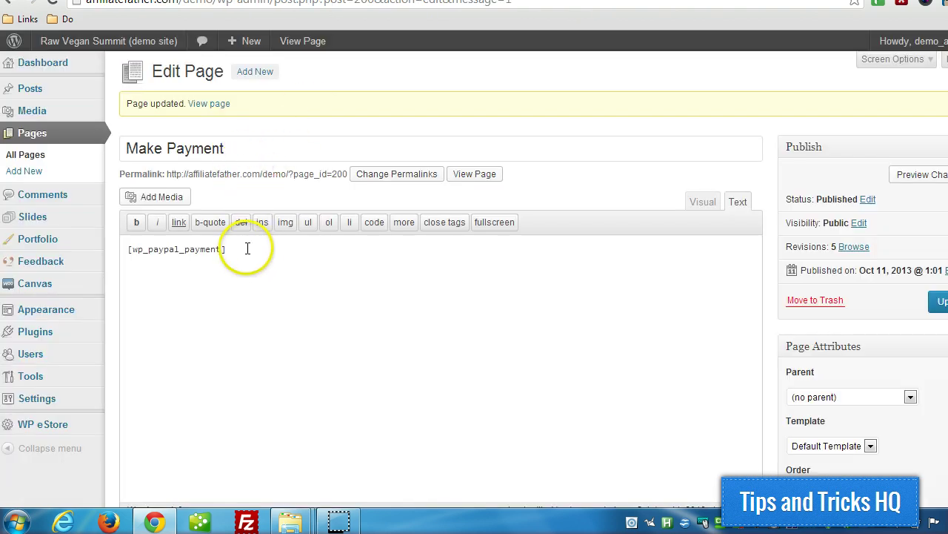
left_click_drag(248, 248, 92, 272)
key("ctrl+v")
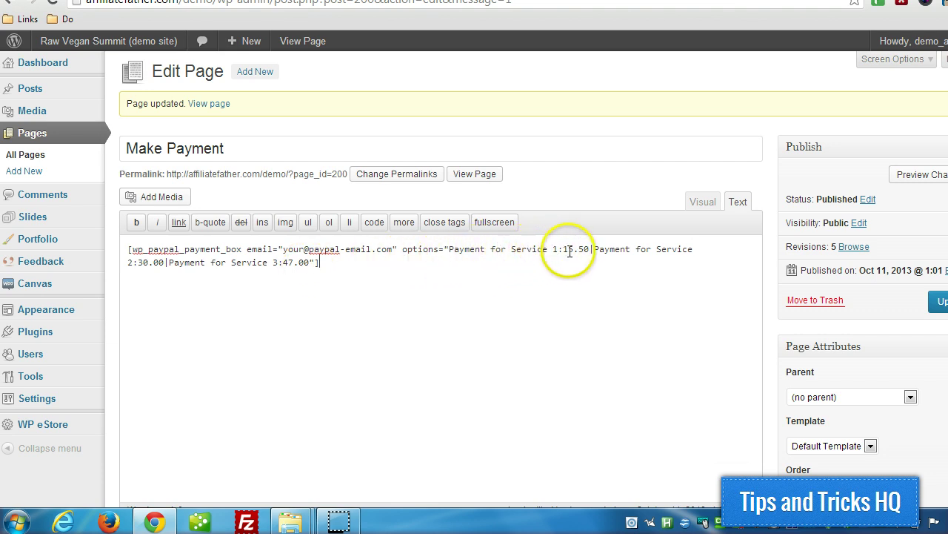
Change Service 1 to 15.75 and Service 2 to 35.00, then select Service 3's price
left_click_drag(591, 249, 582, 249)
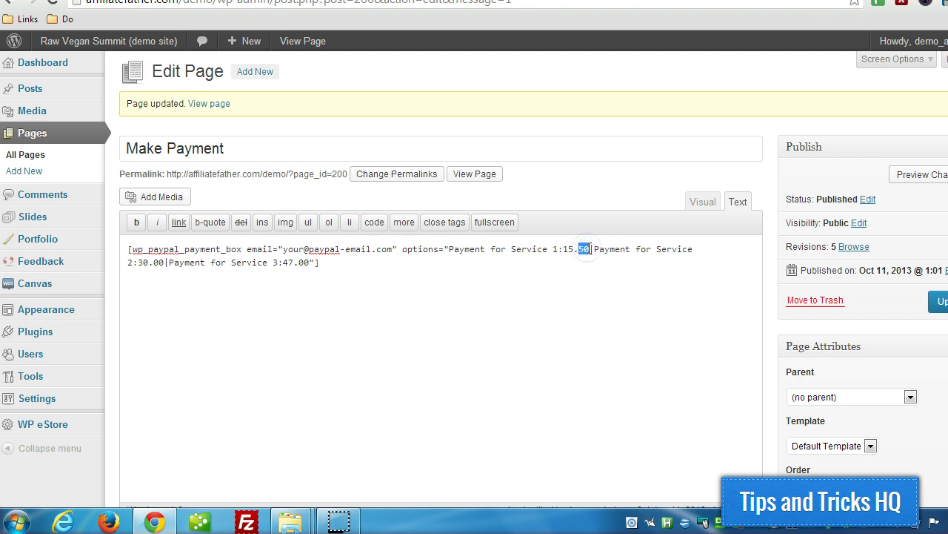
type("75")
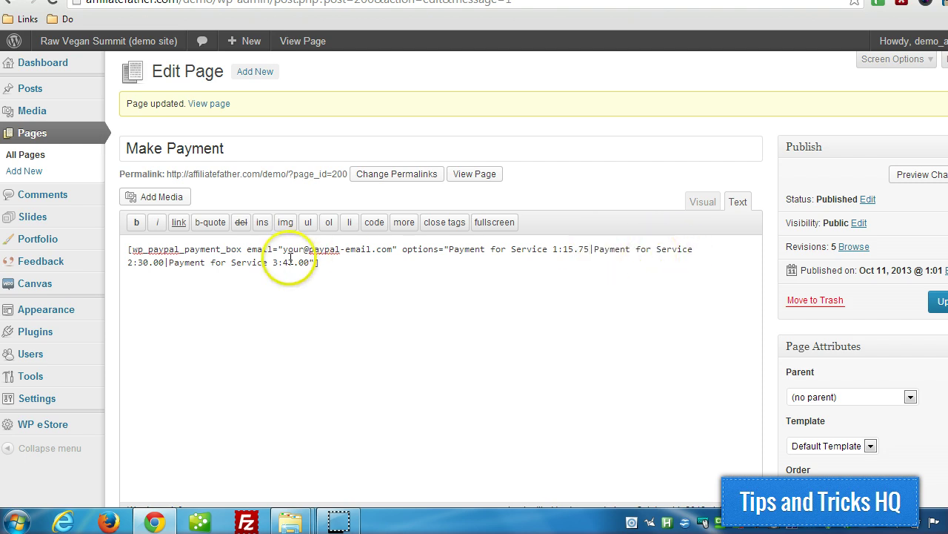
left_click_drag(138, 262, 144, 262)
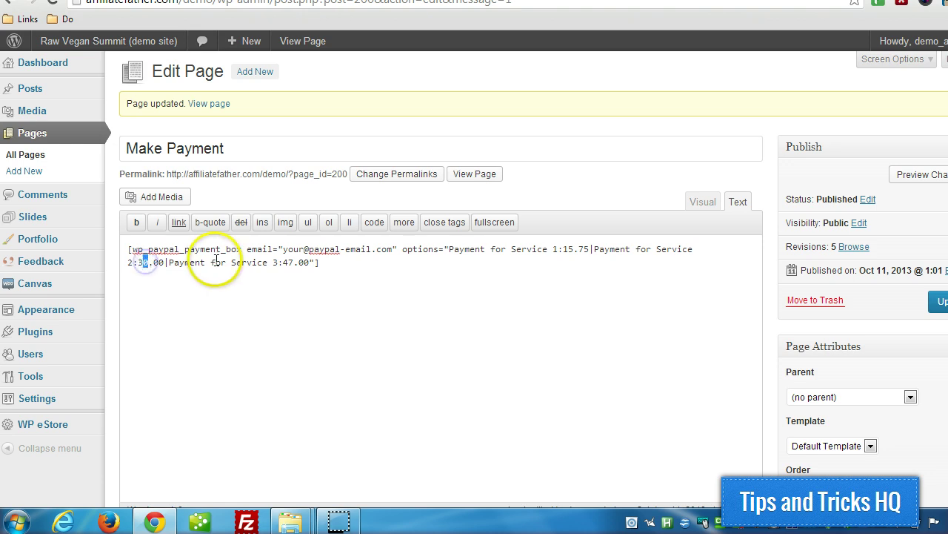
type("35")
left_click_drag(288, 262, 282, 261)
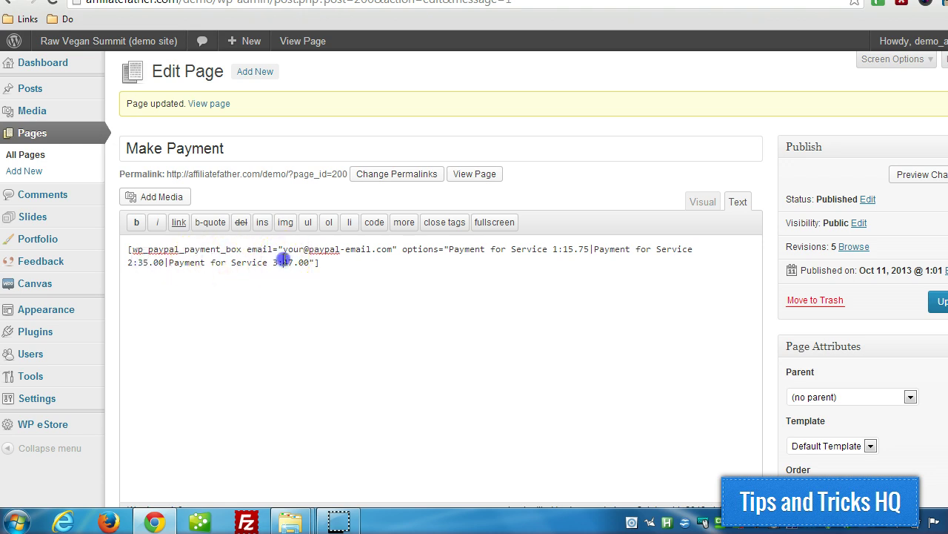
Set Service 3's price to 97.00, update the page and open it live
type("9")
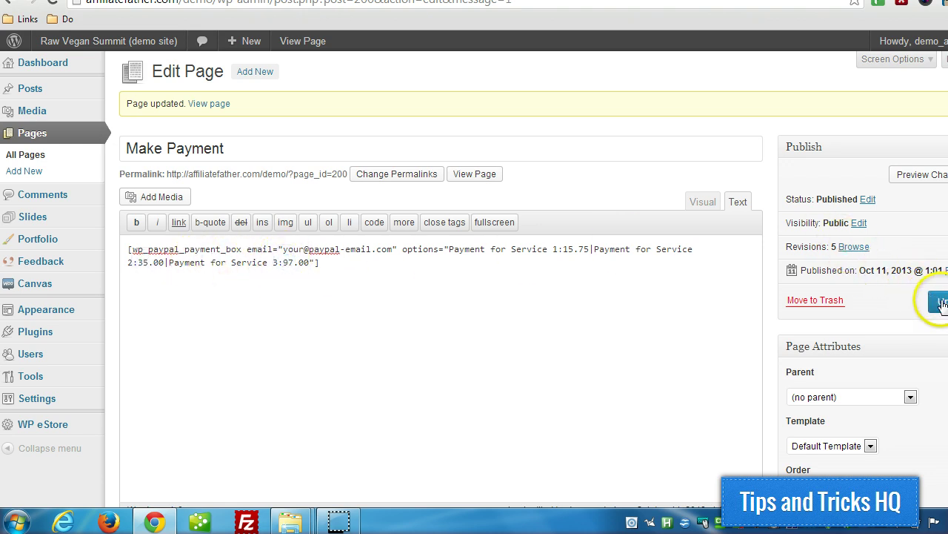
left_click(941, 303)
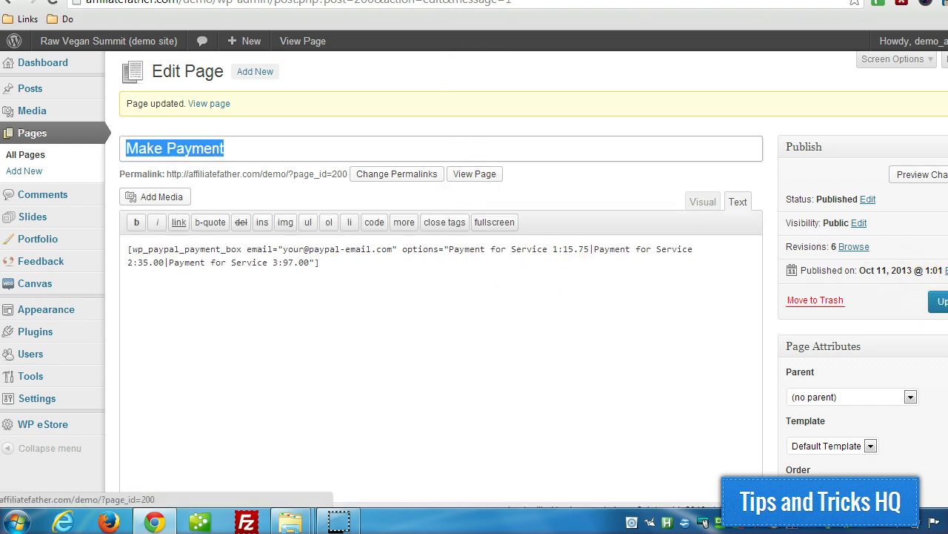
left_click(209, 103)
Reload the live page and confirm the dropdown shows Payment for Service 1 - 15.75
left_click(54, 6)
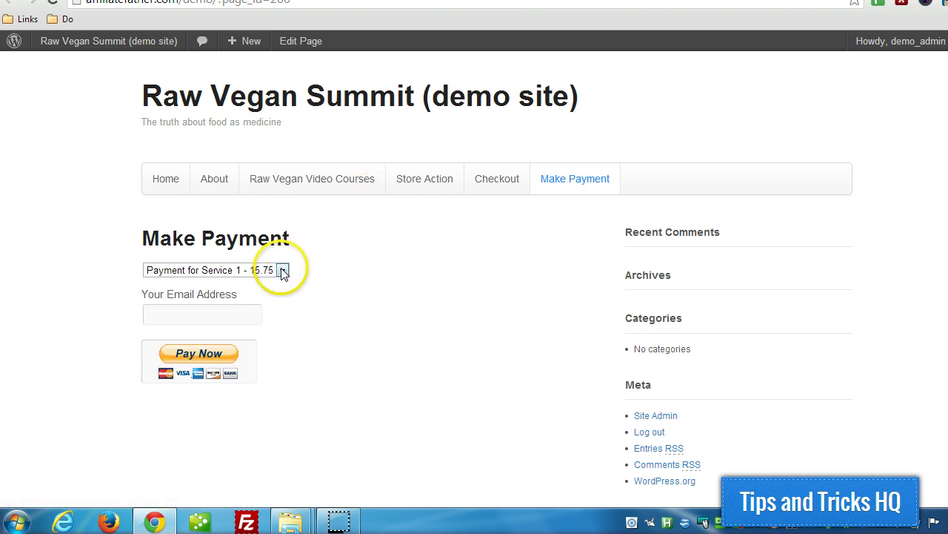
left_click(284, 272)
left_click(347, 283)
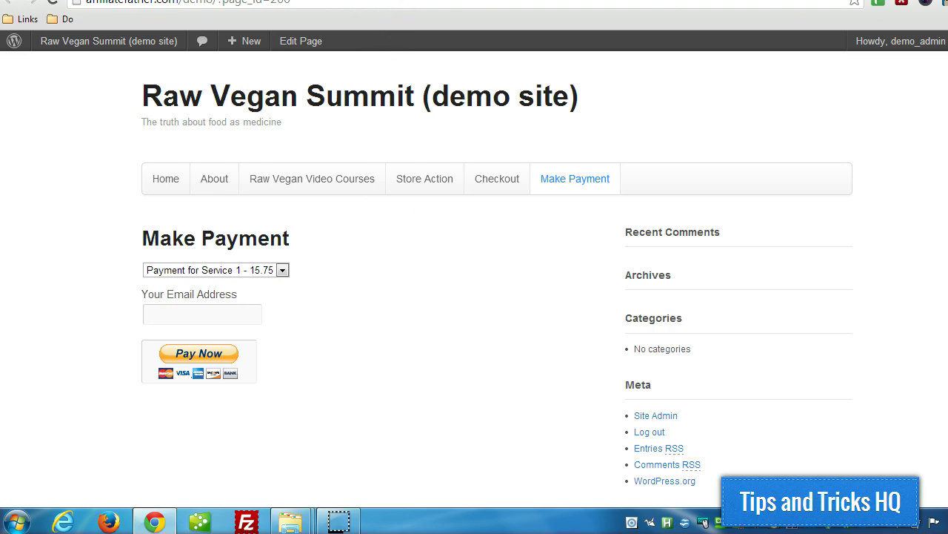
Select the other_amount=true parameter in the documentation's shortcode example
key("ctrl+Tab")
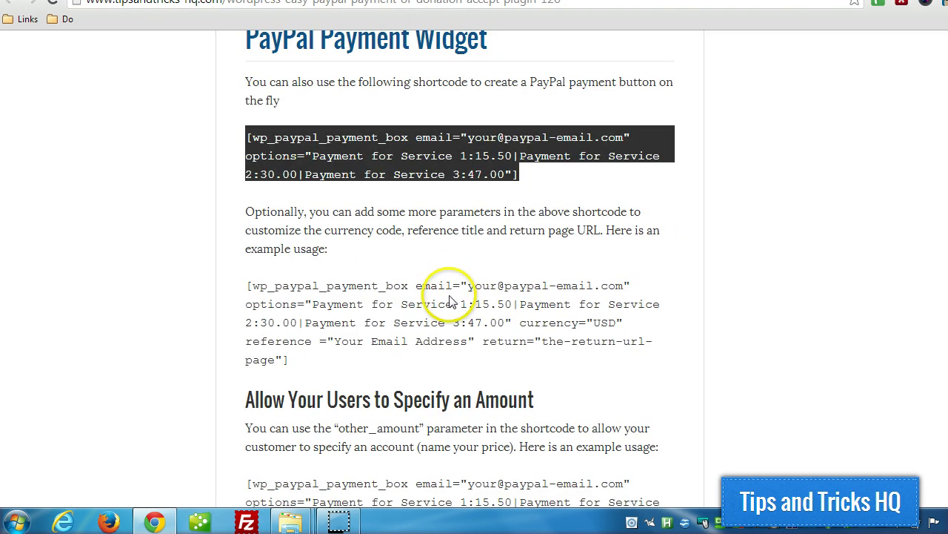
scroll(451, 296, "down", 3)
left_click_drag(520, 346, 634, 346)
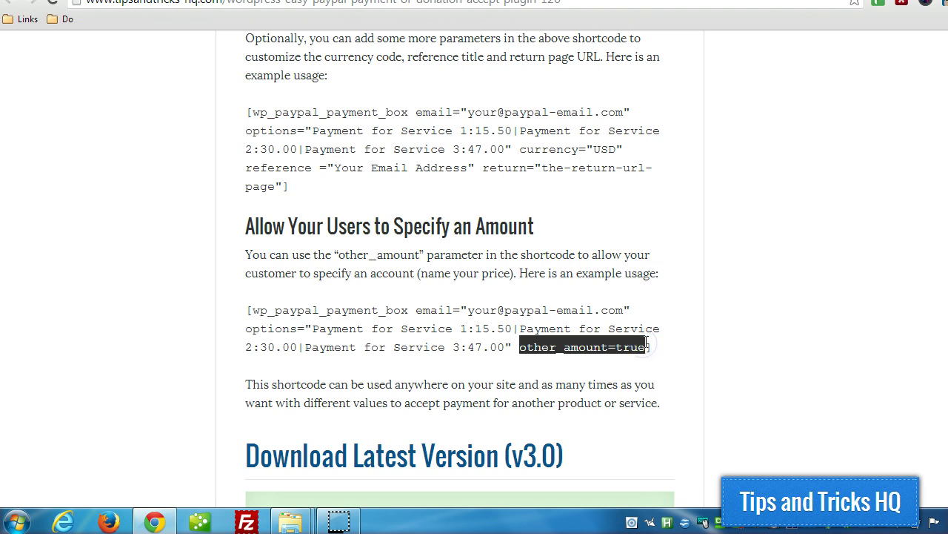
Add other_amount=true to the Make Payment shortcode, update, and try the live Other Amount field
key("ctrl+Tab")
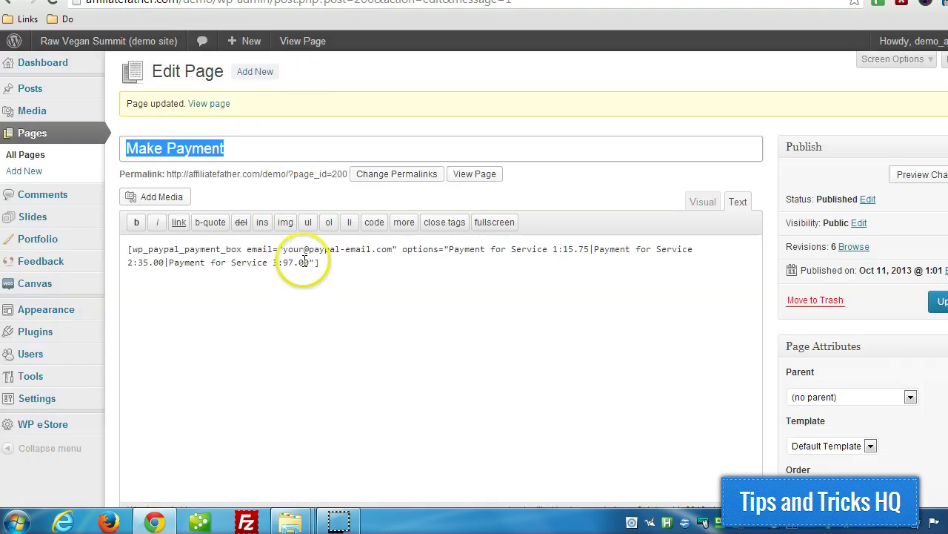
left_click(315, 262)
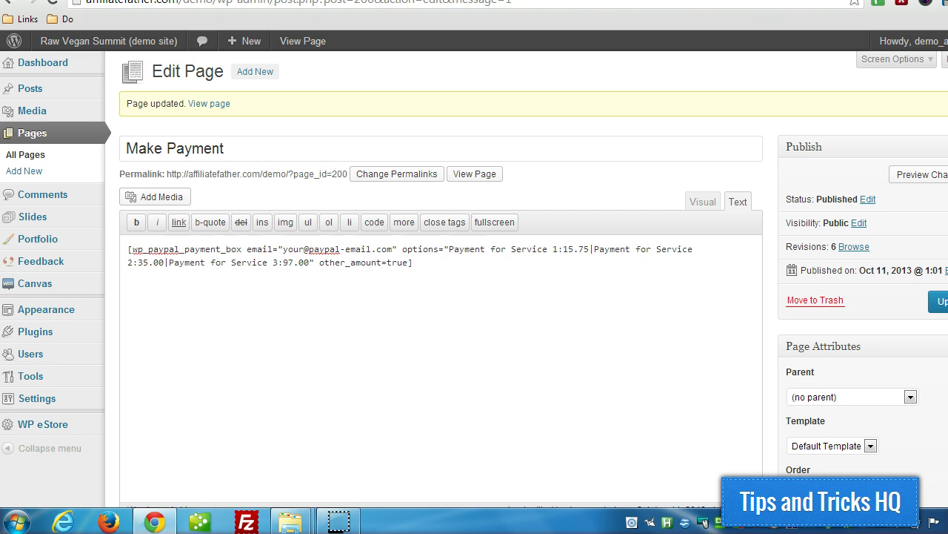
left_click(938, 301)
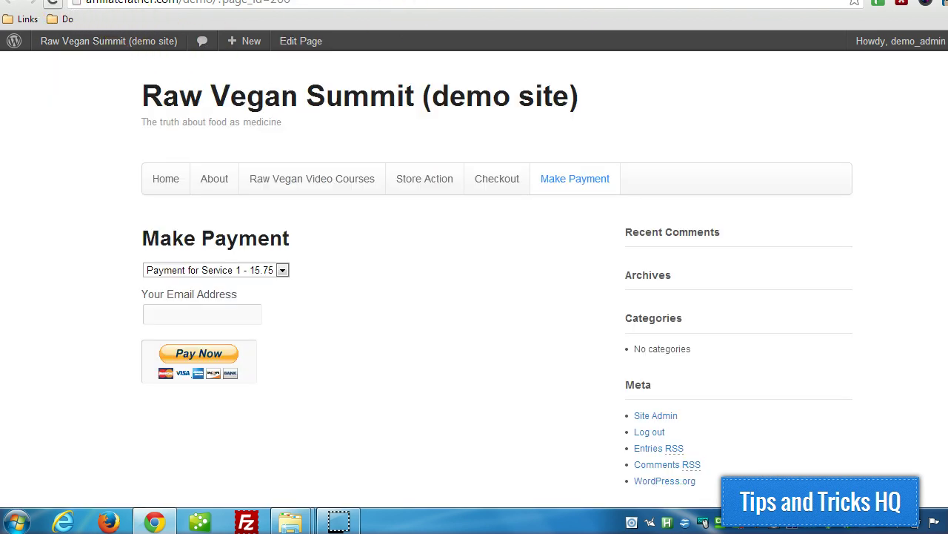
left_click(52, 4)
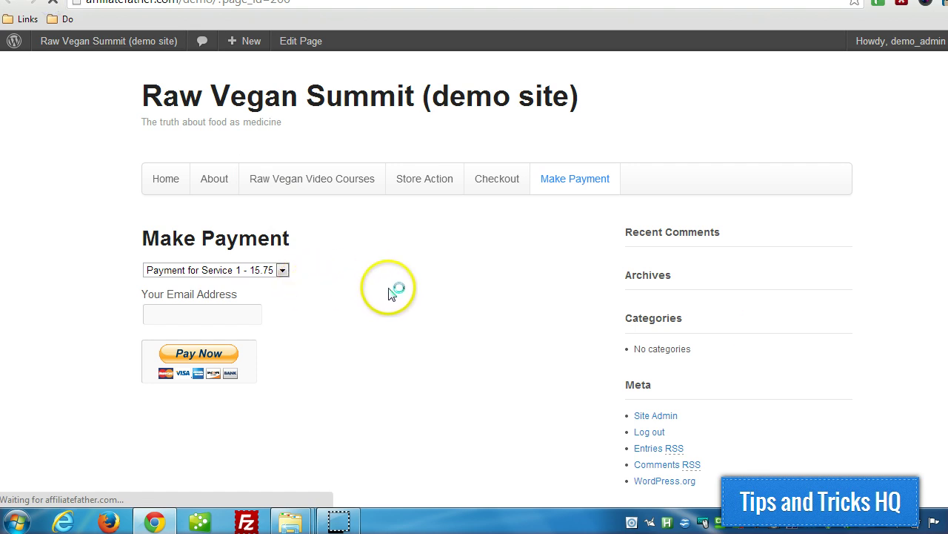
left_click(241, 297)
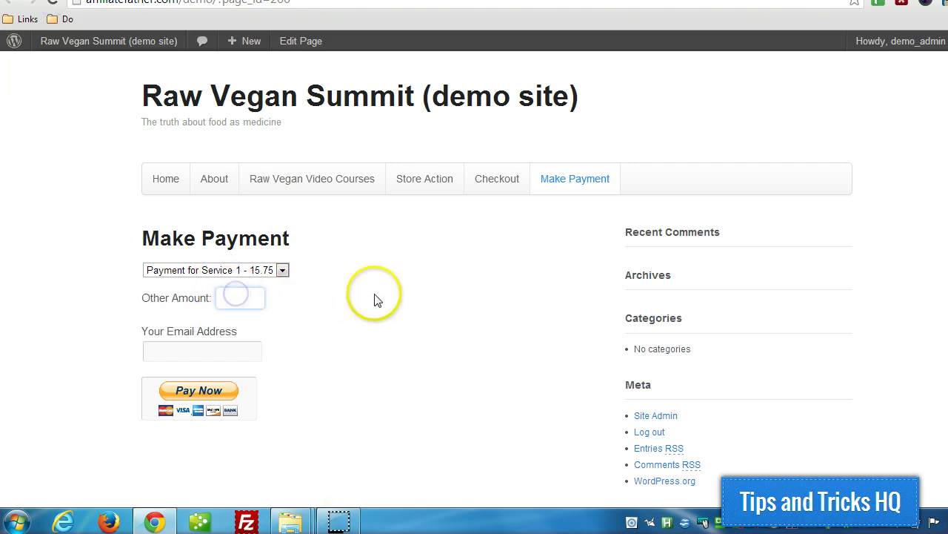